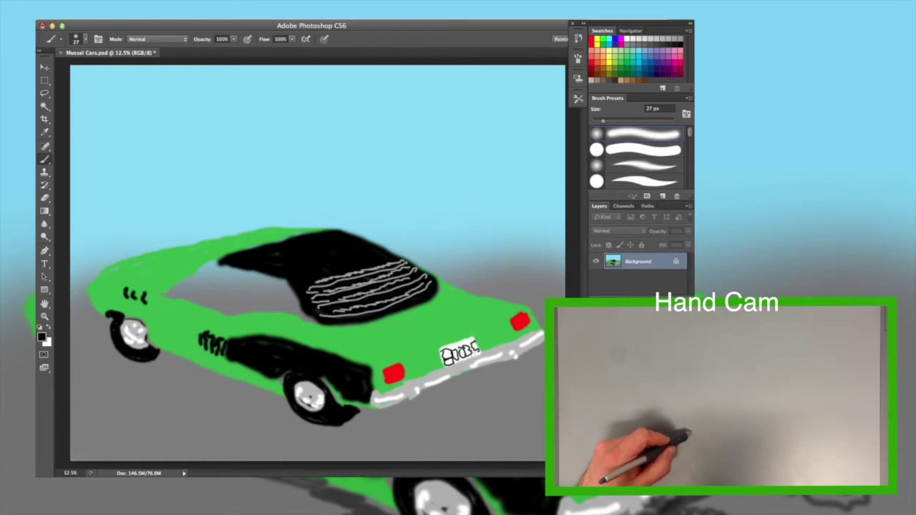
- Undo the licence-plate strokes, then sketch a thin black spoiler outline across the trunk
key("ctrl+z")
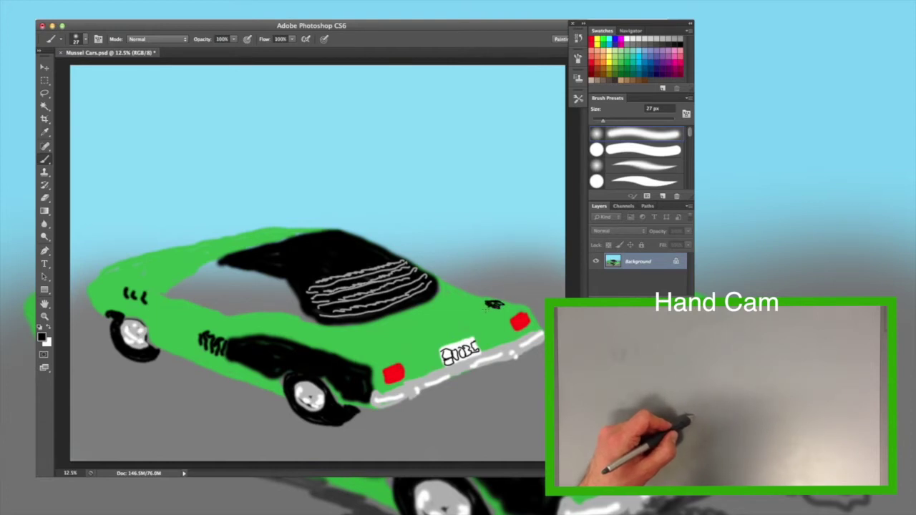
left_click_drag(478, 313, 489, 308)
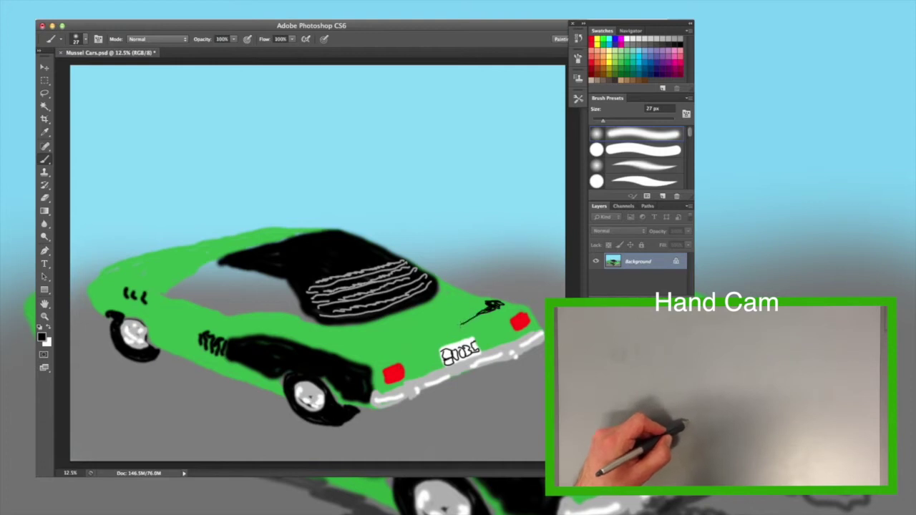
mouse_move(438, 330)
left_mouse_down()
mouse_move(381, 354)
mouse_move(380, 345)
mouse_move(484, 305)
left_mouse_up()
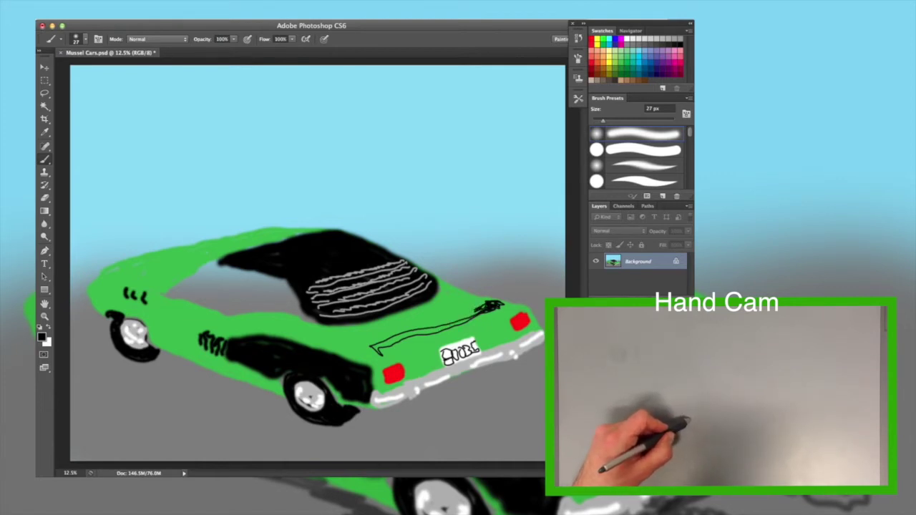
mouse_move(460, 318)
left_mouse_down()
mouse_move(479, 310)
mouse_move(468, 319)
left_mouse_up()
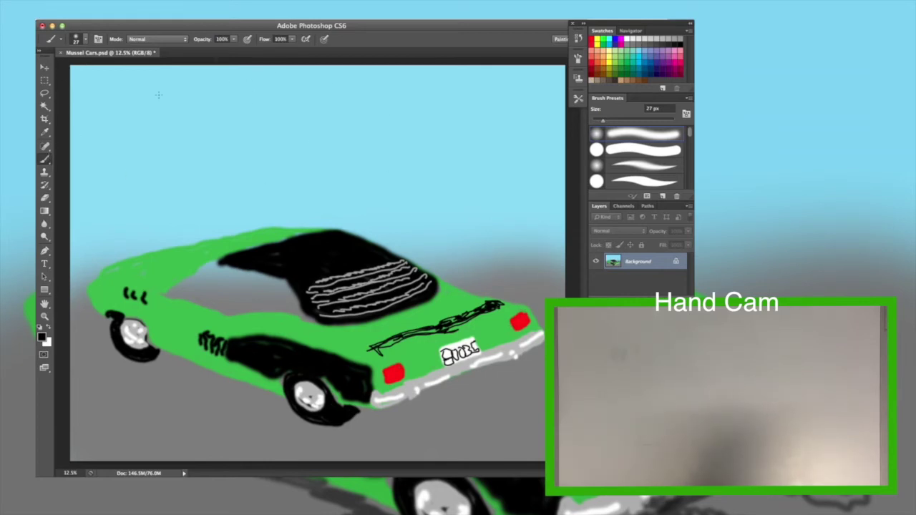
- Raise the brush size above 60 px and paint the rear-deck spoiler solid black
left_click(85, 38)
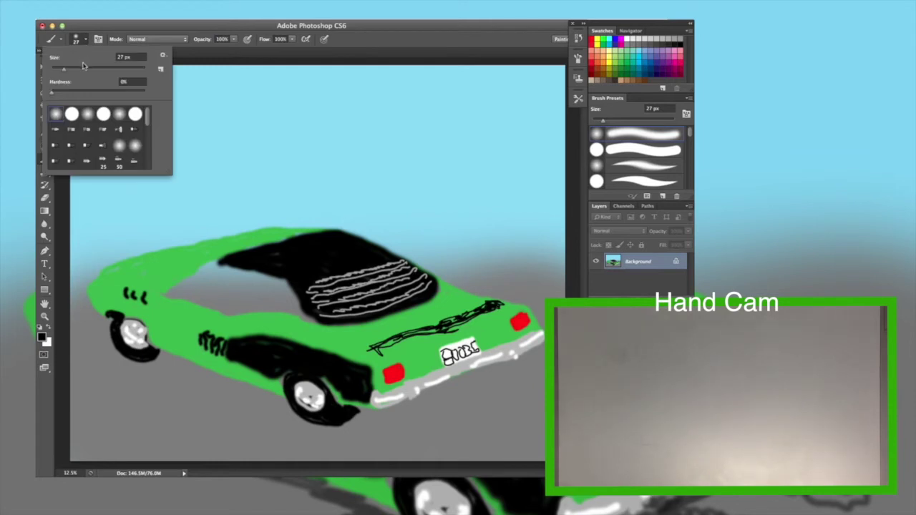
left_click(80, 69)
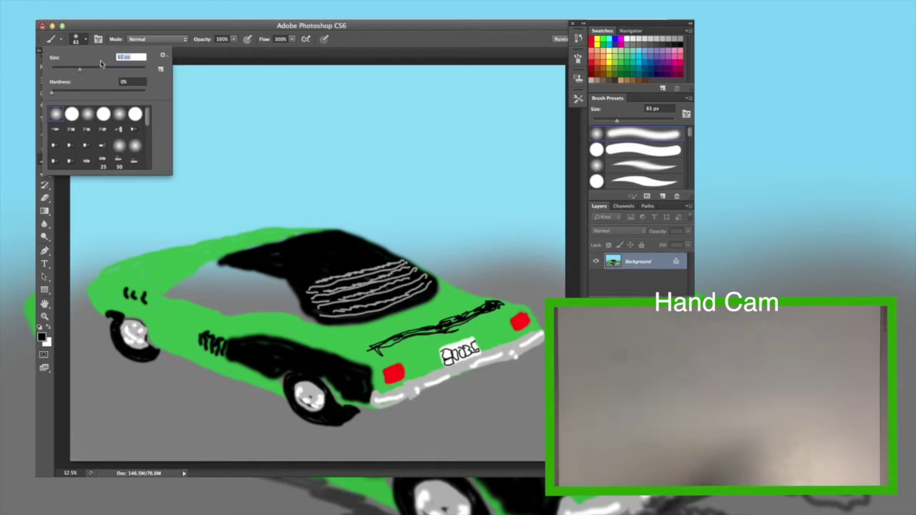
key("Return")
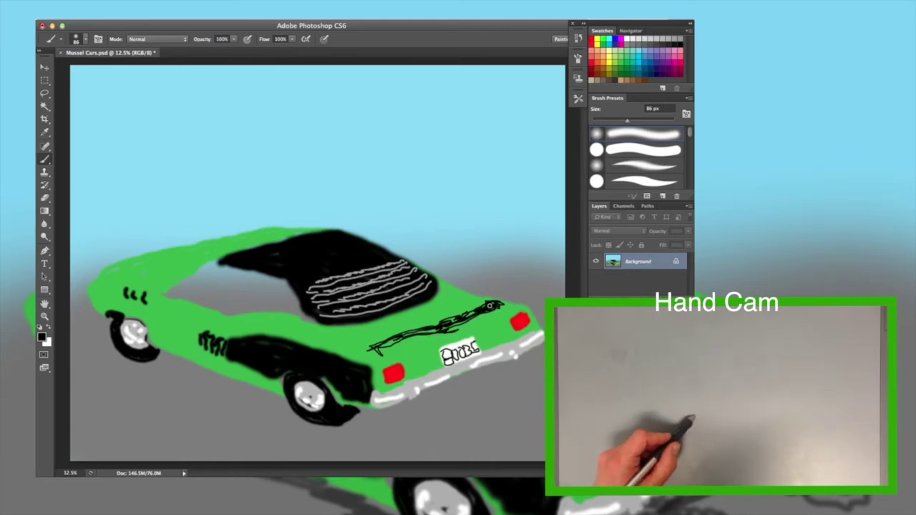
mouse_move(491, 305)
left_mouse_down()
mouse_move(378, 349)
mouse_move(491, 309)
mouse_move(429, 334)
left_mouse_up()
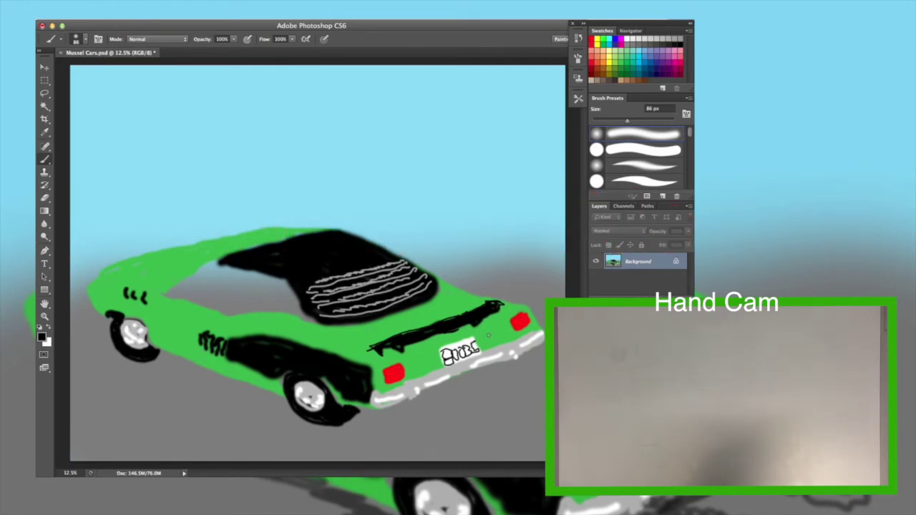
- Set the brush opacity and flow to 50%
left_click(231, 41)
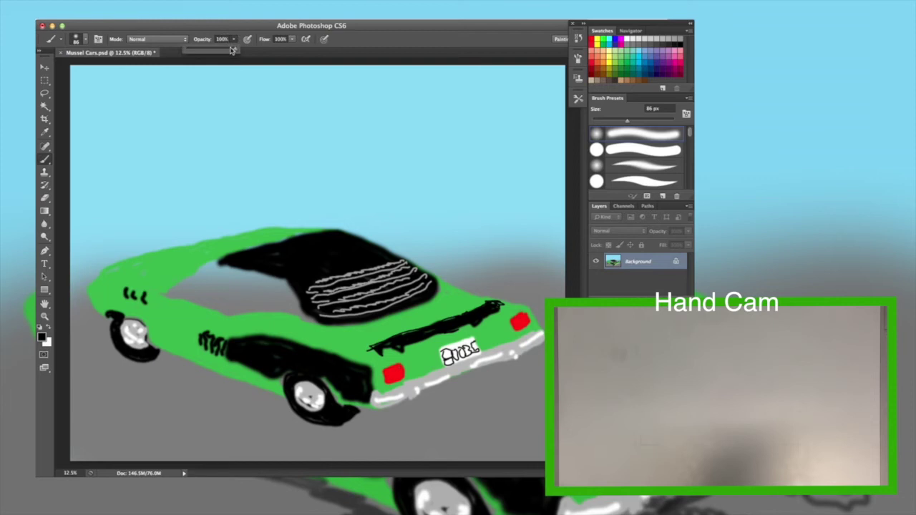
left_click_drag(236, 51, 207, 51)
left_click(291, 40)
left_click(278, 51)
left_click_drag(274, 50, 270, 51)
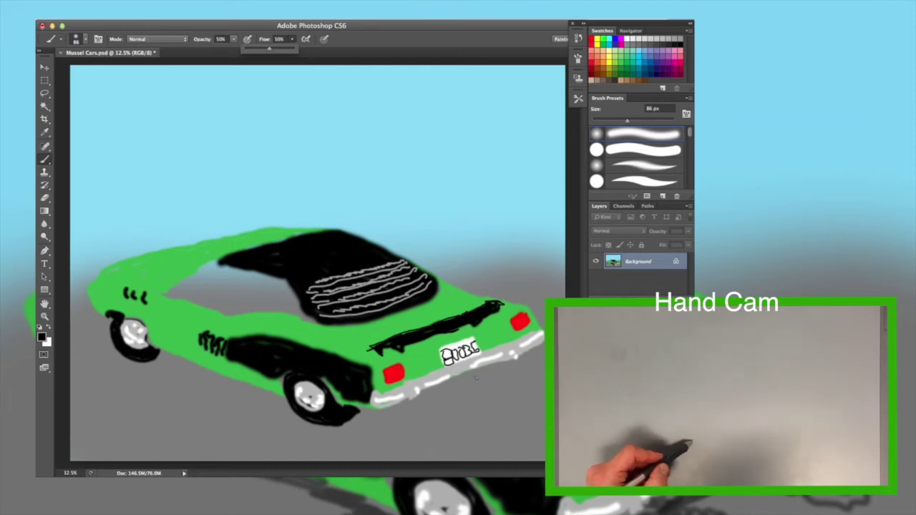
- Paint soft grey shadow on the road under the bumper, wheel and side
mouse_move(475, 377)
left_mouse_down()
mouse_move(483, 380)
mouse_move(460, 372)
mouse_move(433, 392)
mouse_move(467, 384)
left_mouse_up()
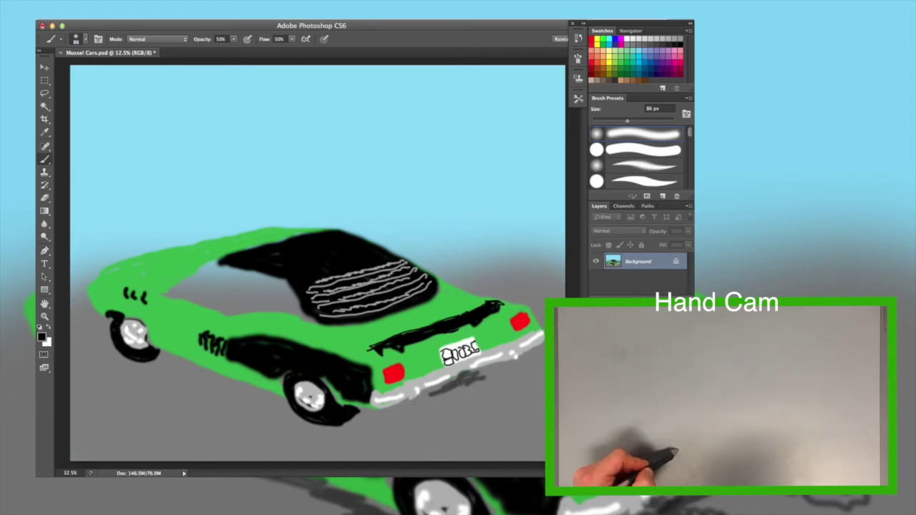
mouse_move(402, 406)
left_mouse_down()
mouse_move(370, 418)
mouse_move(354, 412)
left_mouse_up()
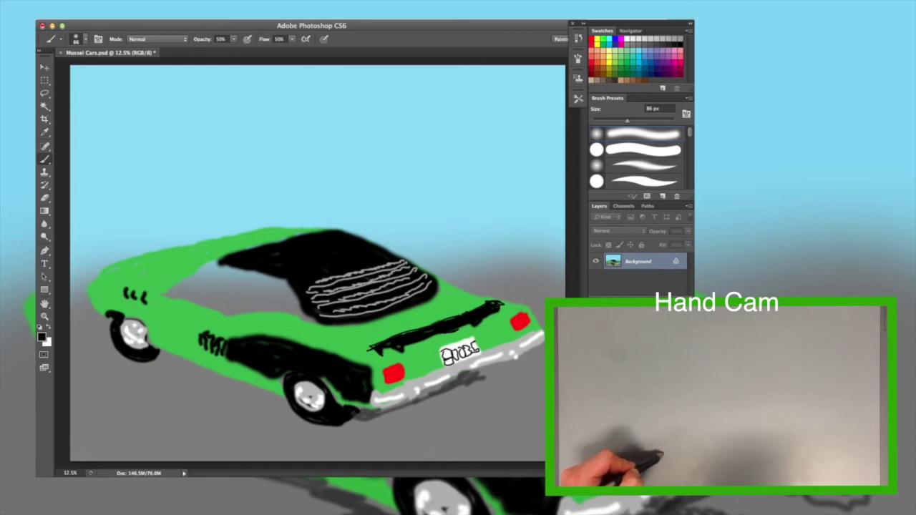
mouse_move(267, 407)
left_mouse_down()
mouse_move(285, 407)
mouse_move(262, 402)
mouse_move(280, 401)
left_mouse_up()
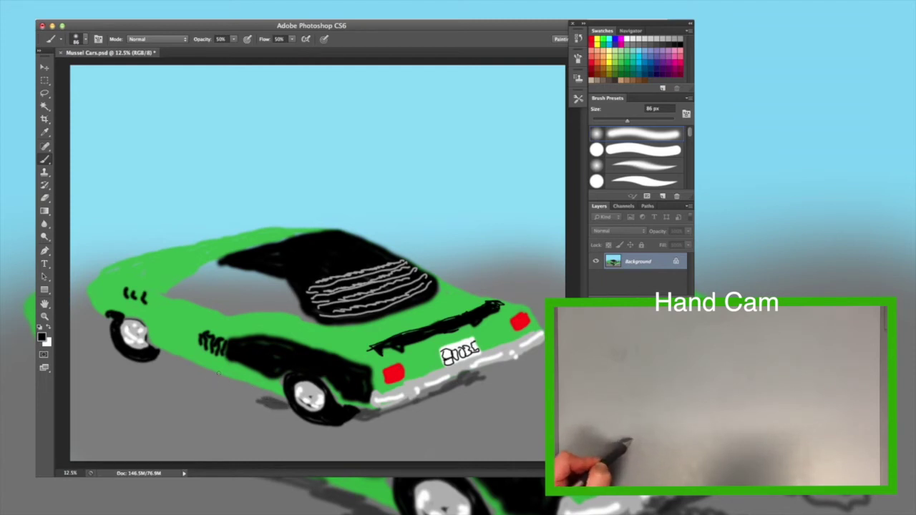
mouse_move(221, 376)
left_mouse_down()
mouse_move(281, 399)
mouse_move(203, 379)
left_mouse_up()
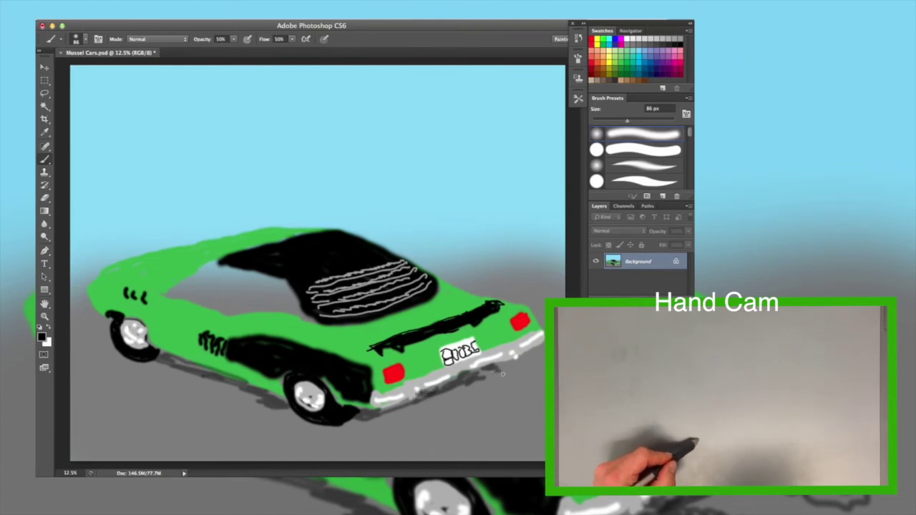
- Scribble grey exhaust smoke trailing behind and below the rear bumper
left_click_drag(510, 381, 521, 379)
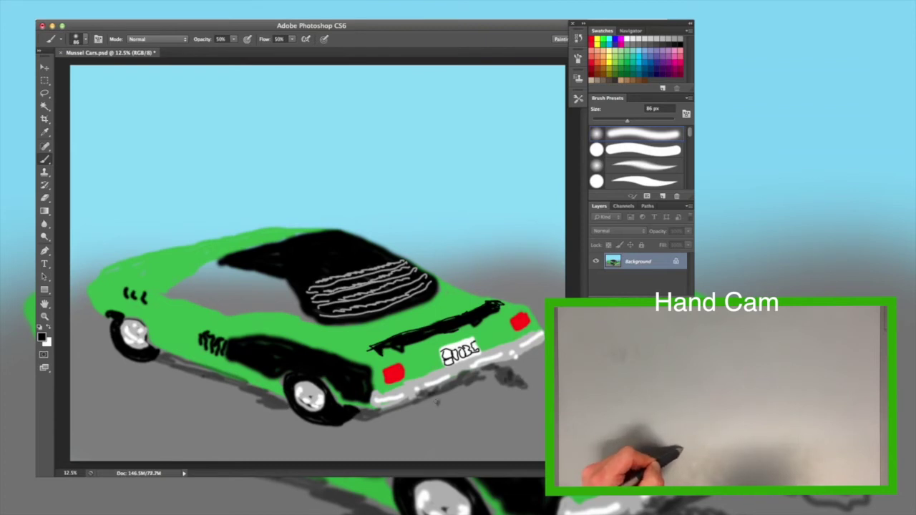
left_click_drag(438, 402, 429, 399)
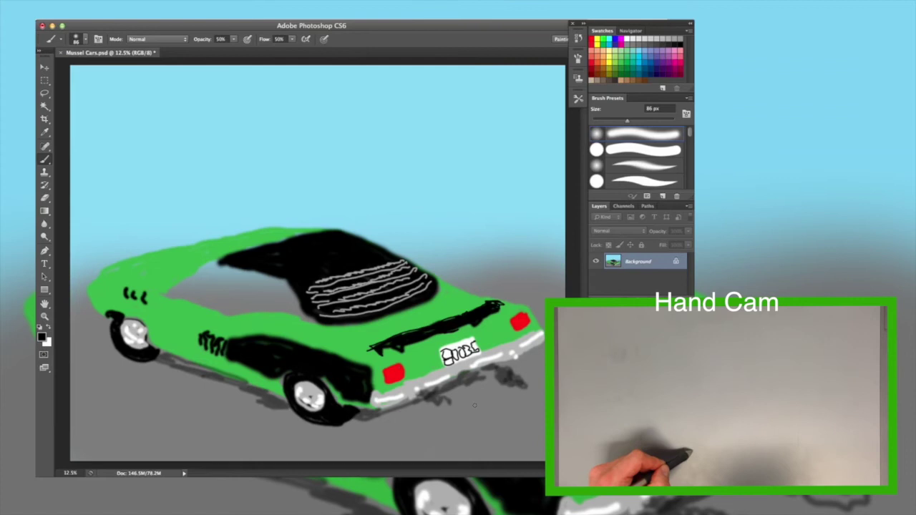
left_click_drag(458, 413, 451, 414)
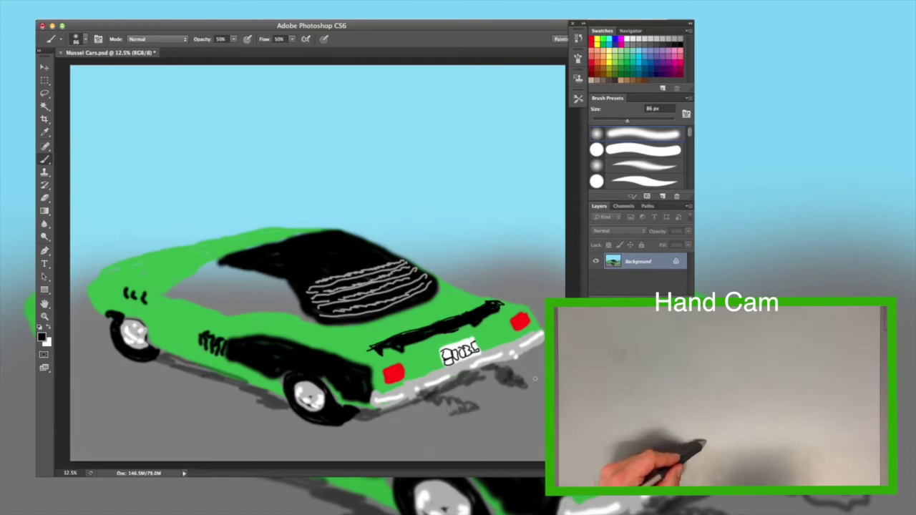
left_click_drag(534, 387, 500, 394)
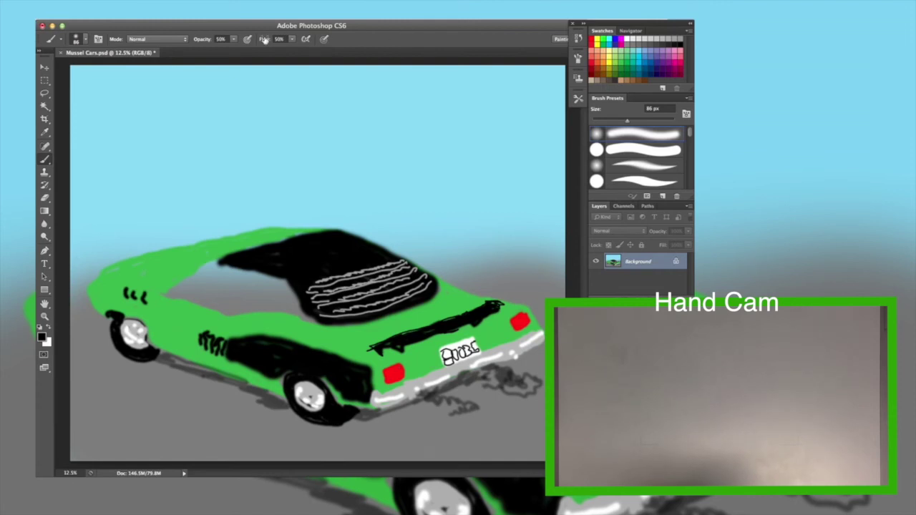
- Restore brush opacity to 100% and flow to 99%
left_click_drag(236, 41, 262, 54)
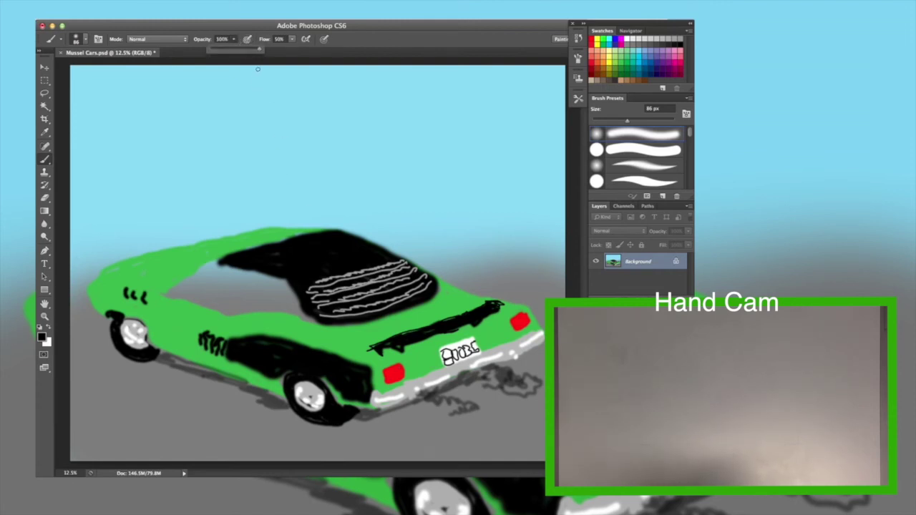
left_click(291, 40)
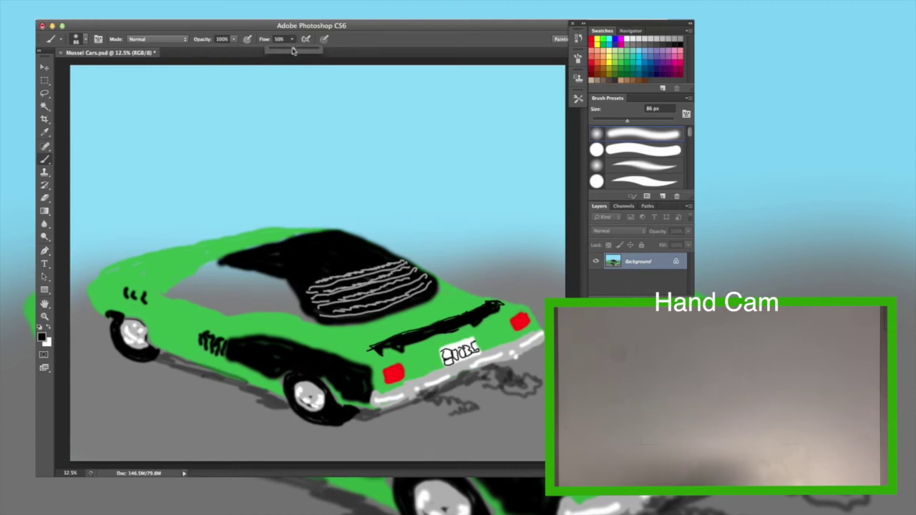
left_click_drag(292, 51, 332, 50)
left_click_drag(287, 218, 292, 211)
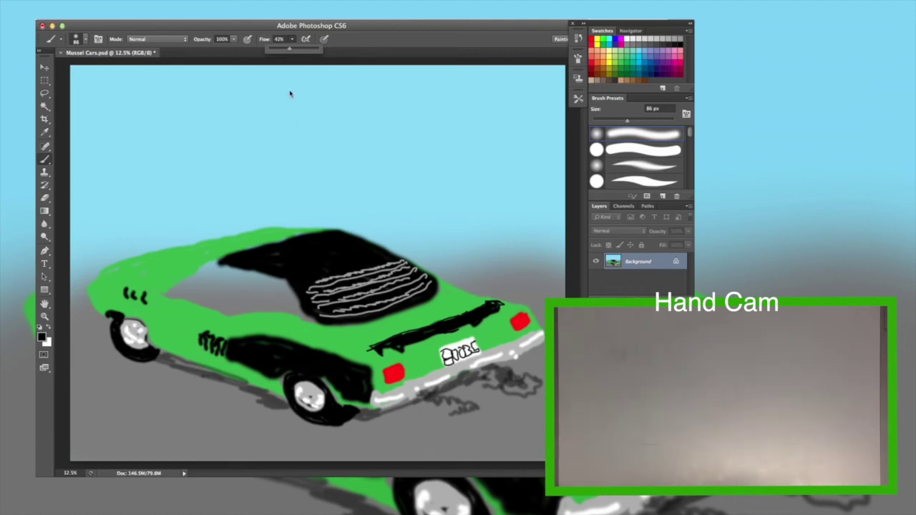
left_click_drag(299, 48, 317, 50)
left_click(341, 50)
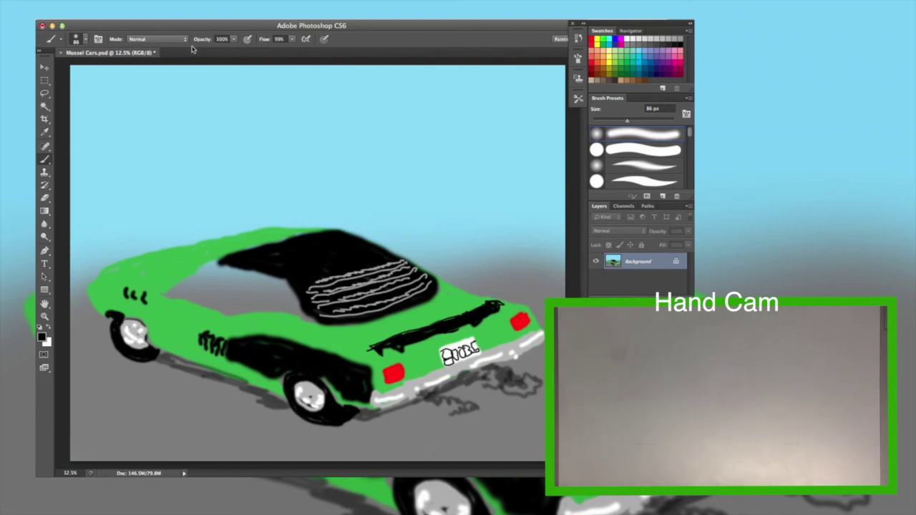
- Shrink the brush to 48 px in the Brush Preset picker
left_click(85, 39)
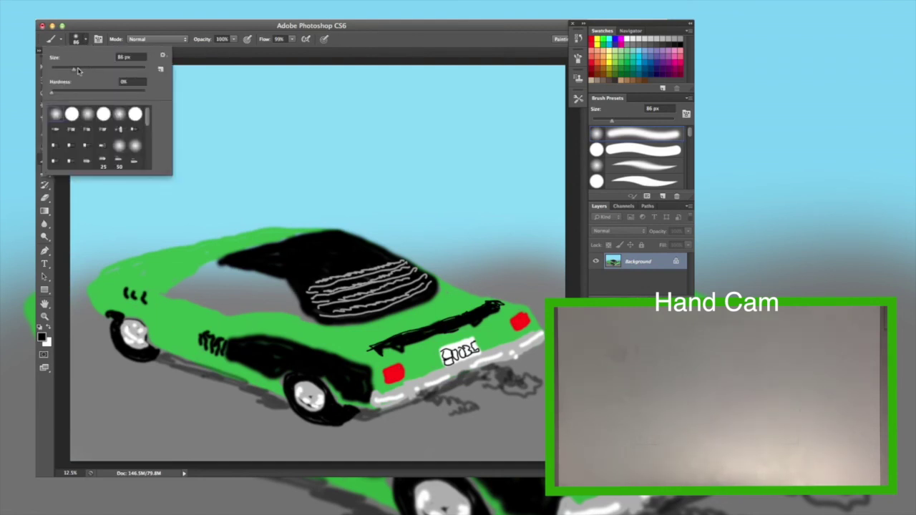
left_click(73, 68)
left_click(257, 36)
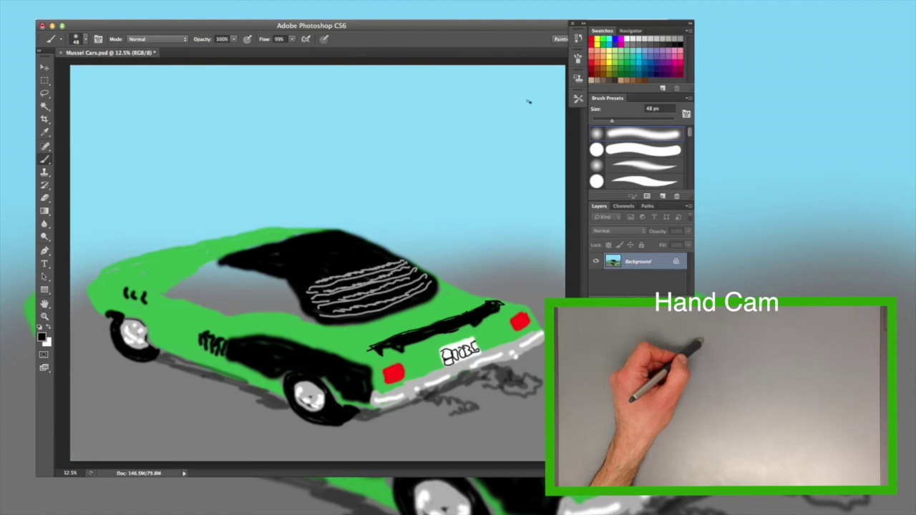
- Draw small black V-shaped birds in the upper-right sky
mouse_move(518, 100)
left_mouse_down()
mouse_move(531, 103)
mouse_move(474, 104)
left_mouse_up()
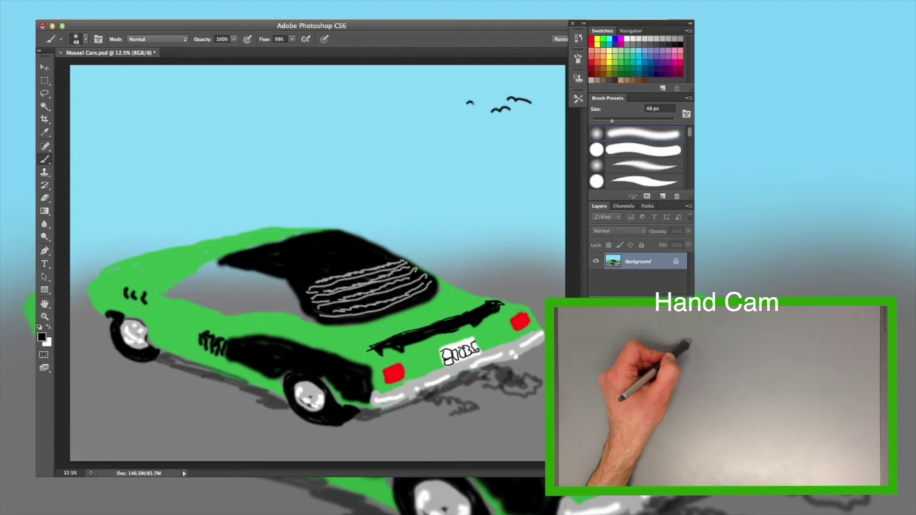